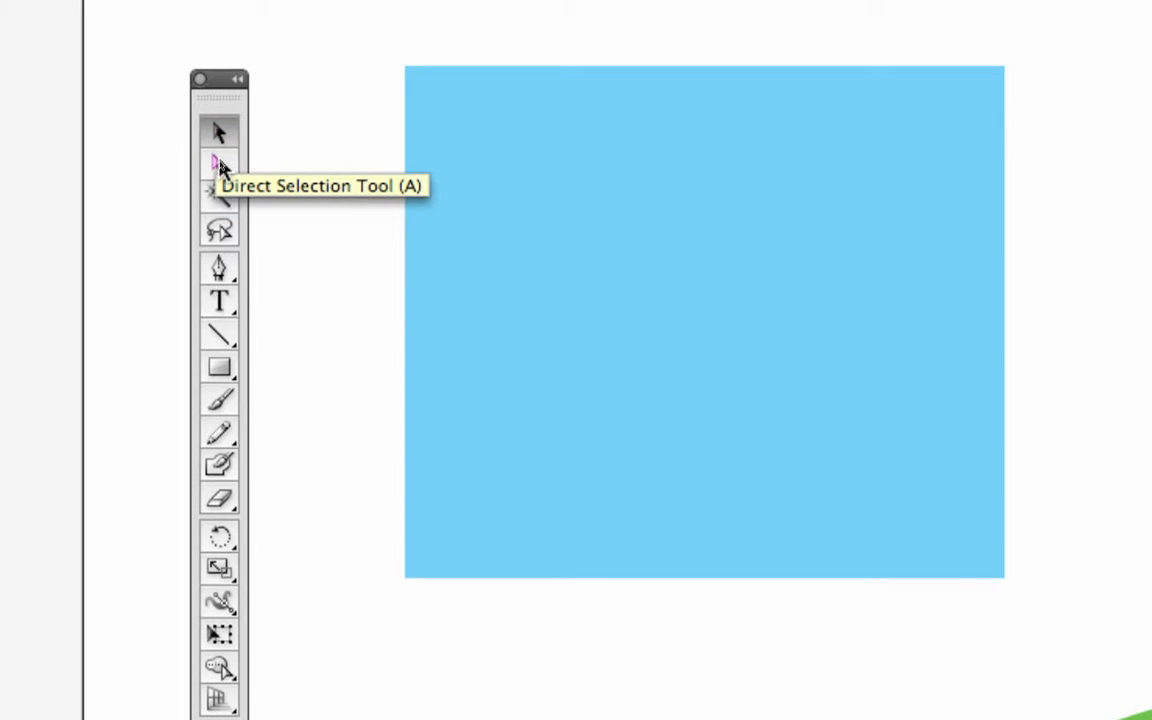
- Select the blue rectangle and the green ellipse in turn, and move the rectangle slightly up and to the left
left_click(220, 166)
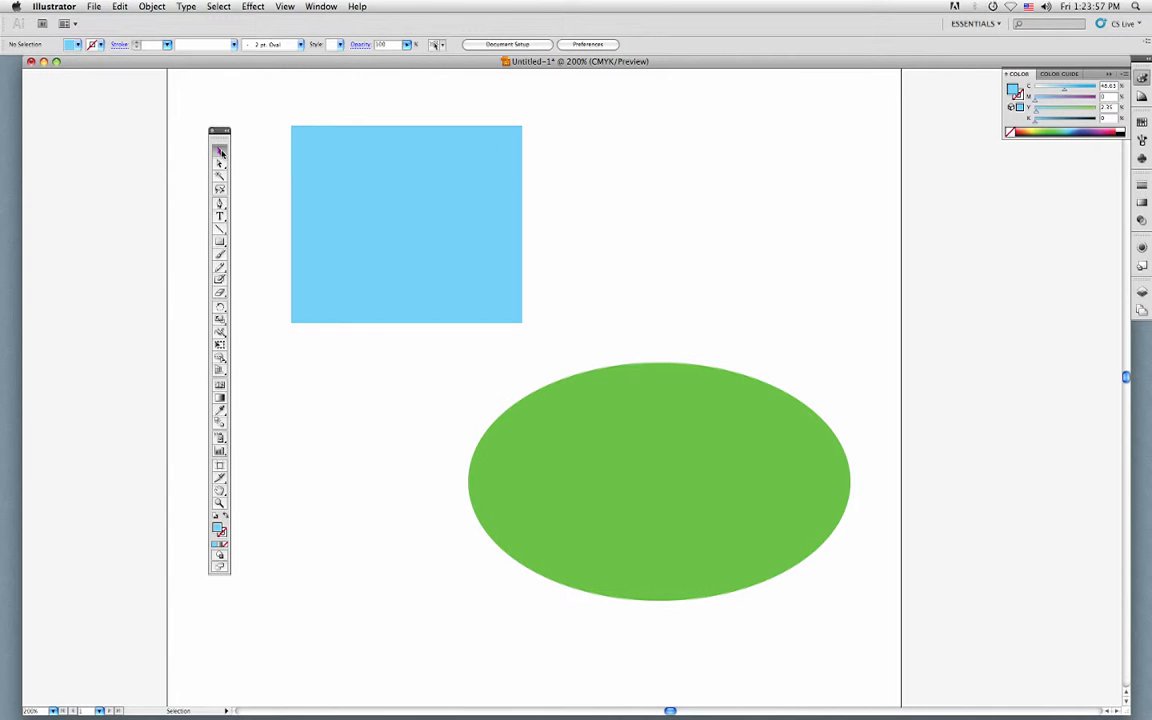
left_click(341, 187)
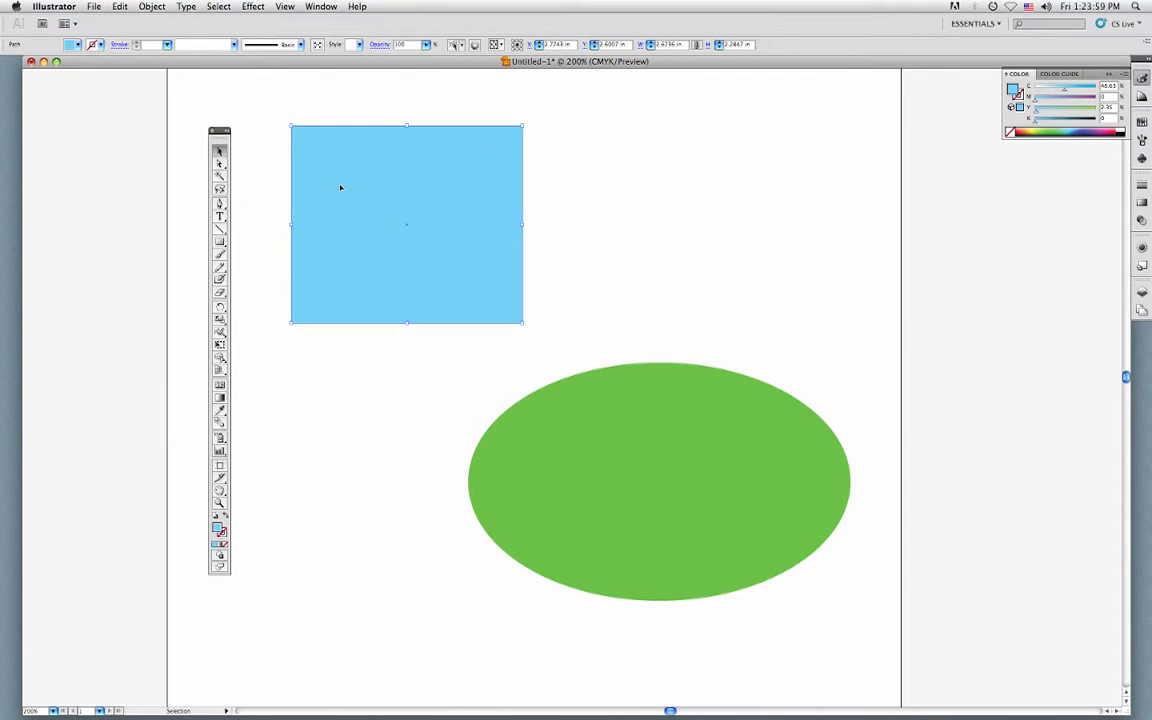
left_click(630, 401)
left_click(450, 198)
mouse_move(443, 169)
left_mouse_down()
mouse_move(554, 331)
mouse_move(435, 169)
left_mouse_up()
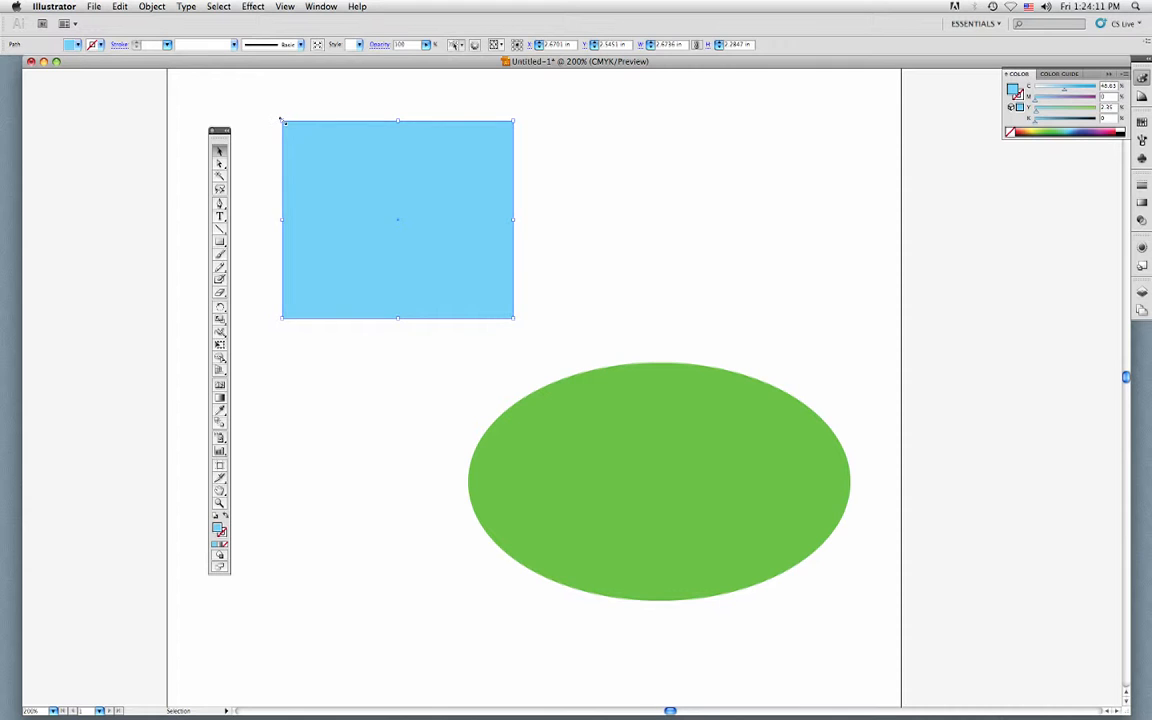
- Shrink the blue rectangle to about 2.35 in wide by 2.11 in high from its upper-left corner and left side
left_click_drag(281, 119, 290, 130)
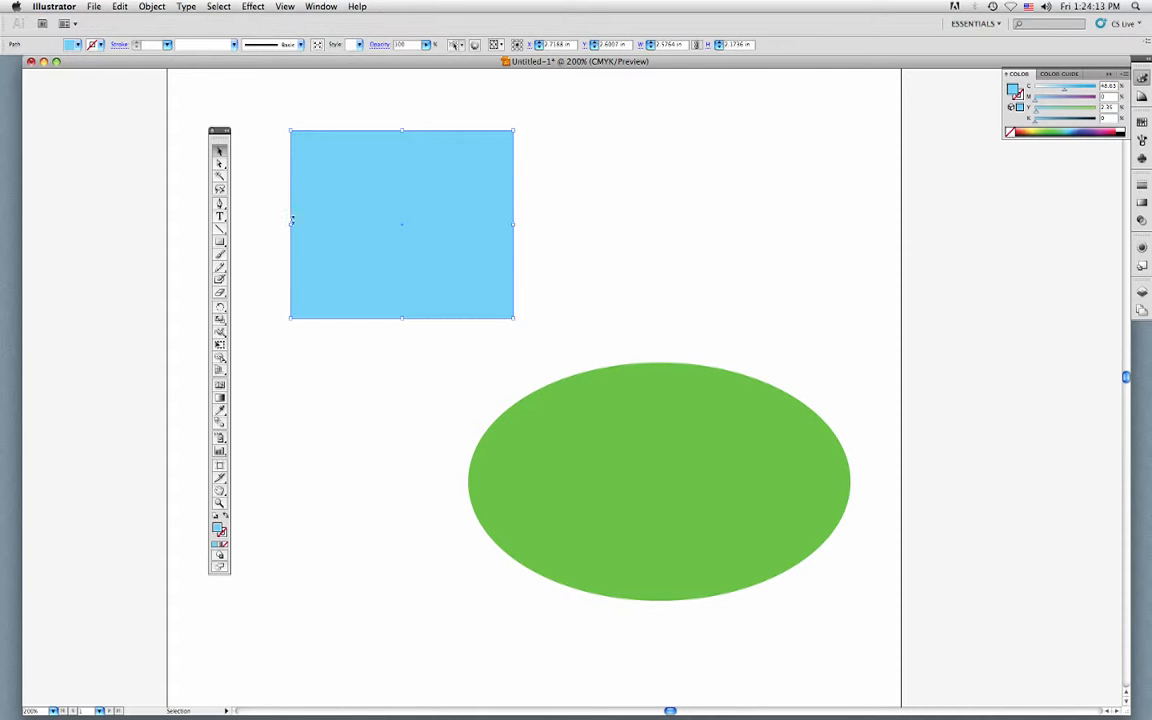
left_click_drag(291, 224, 309, 224)
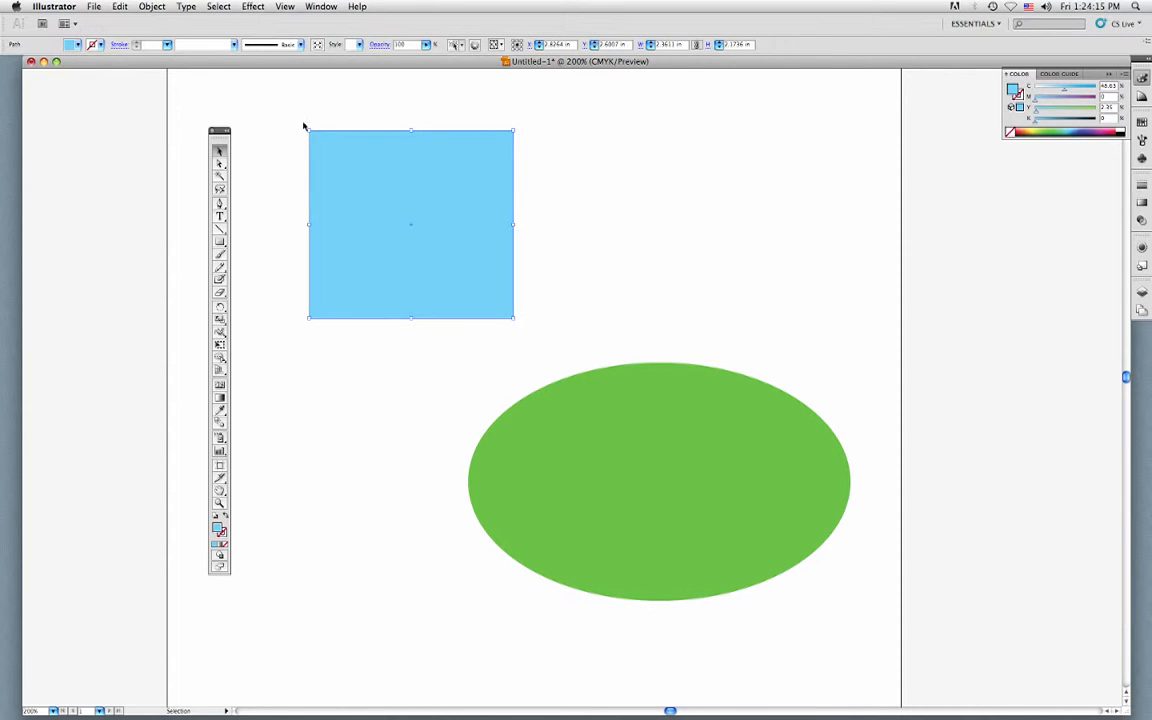
left_click_drag(305, 127, 310, 135)
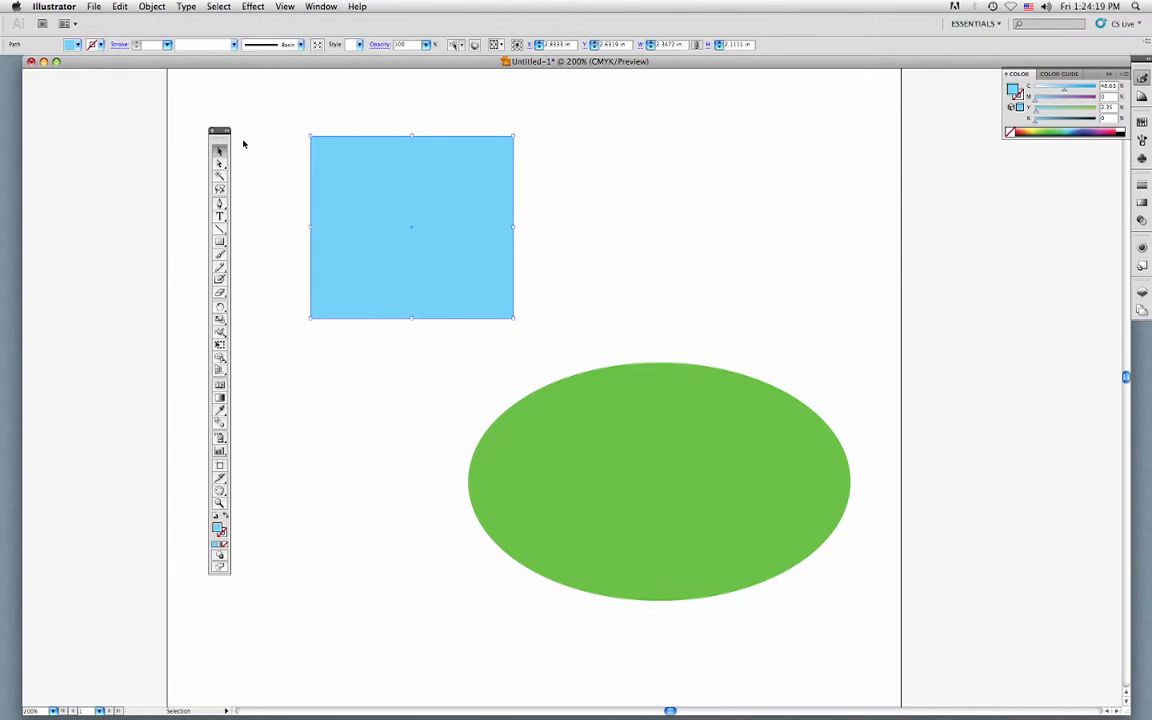
- With the Direct Selection tool, move the rectangle's upper-left and lower-right corner anchor points inward to make an irregular four-sided shape
key("a")
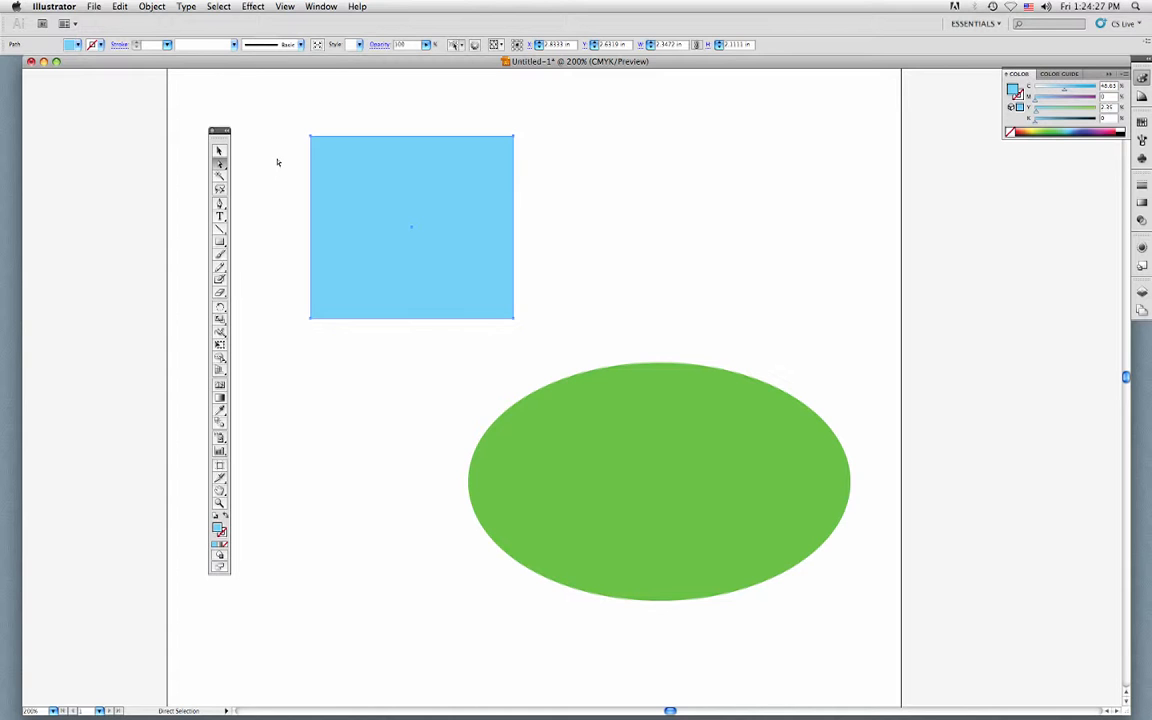
scroll(295, 168, "right", 1)
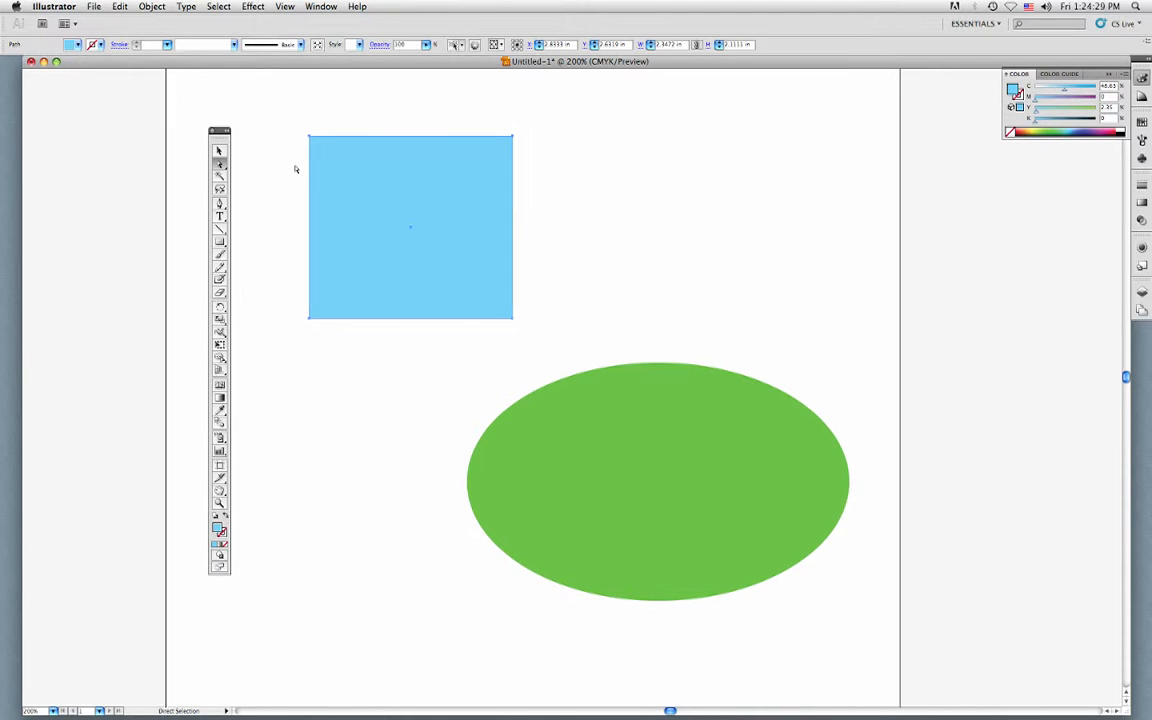
left_click(295, 168)
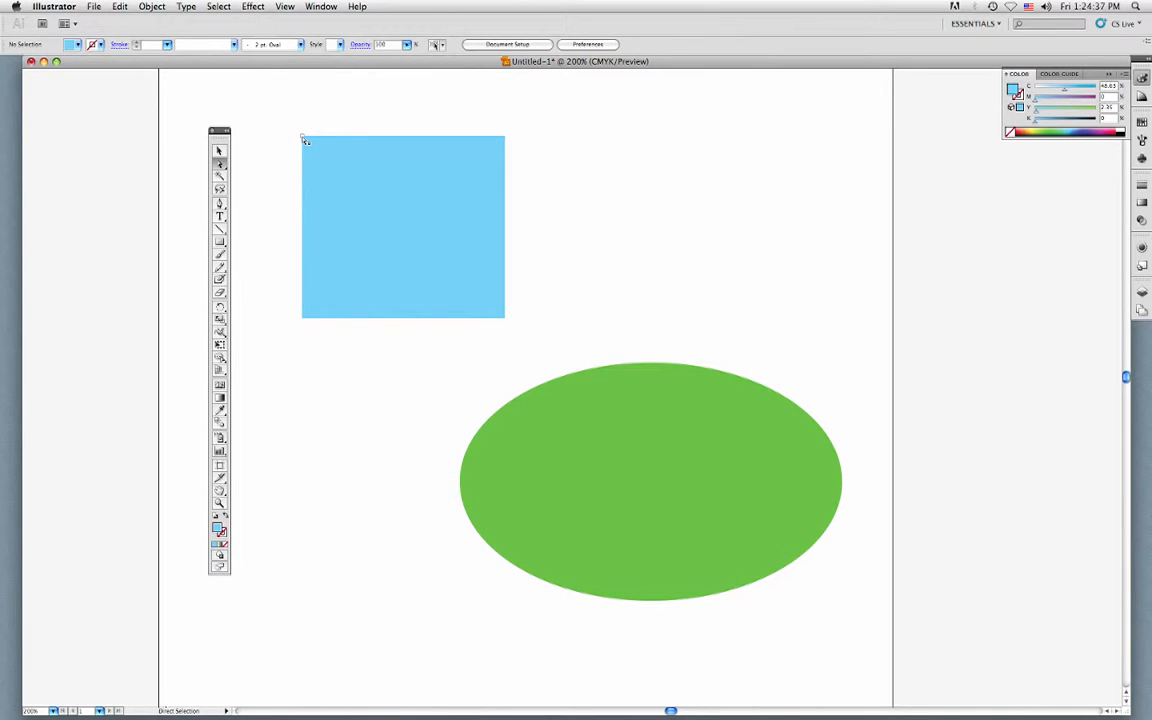
left_click_drag(304, 140, 355, 187)
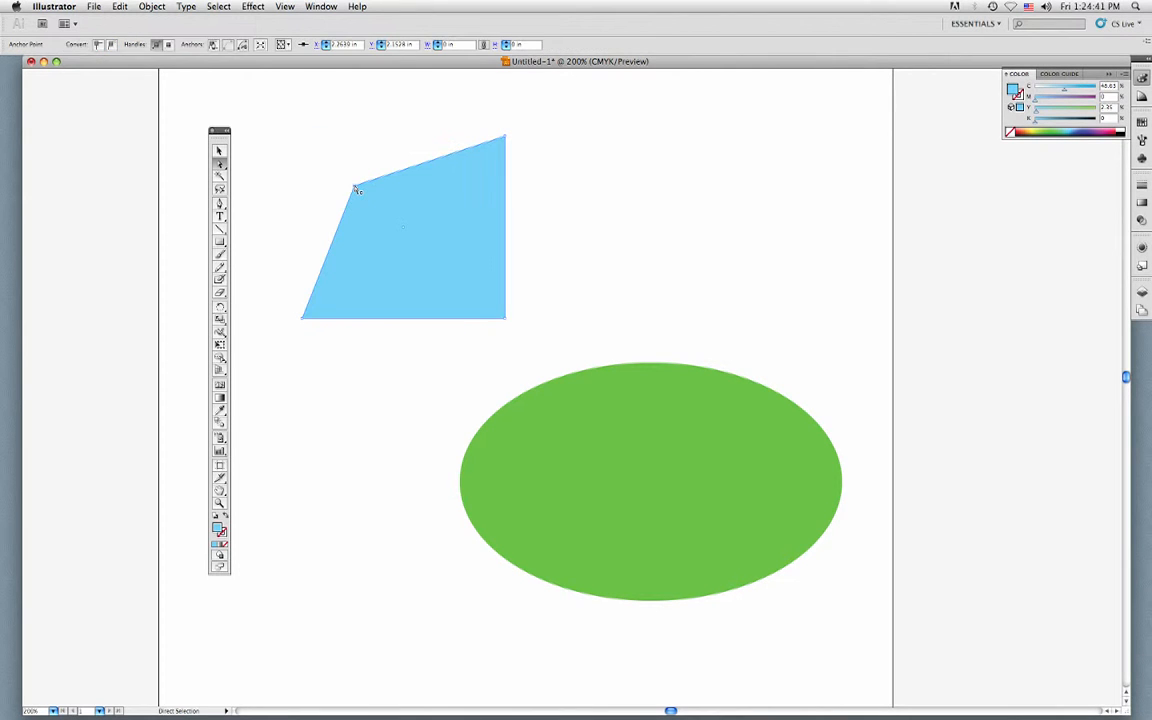
left_click_drag(506, 319, 482, 286)
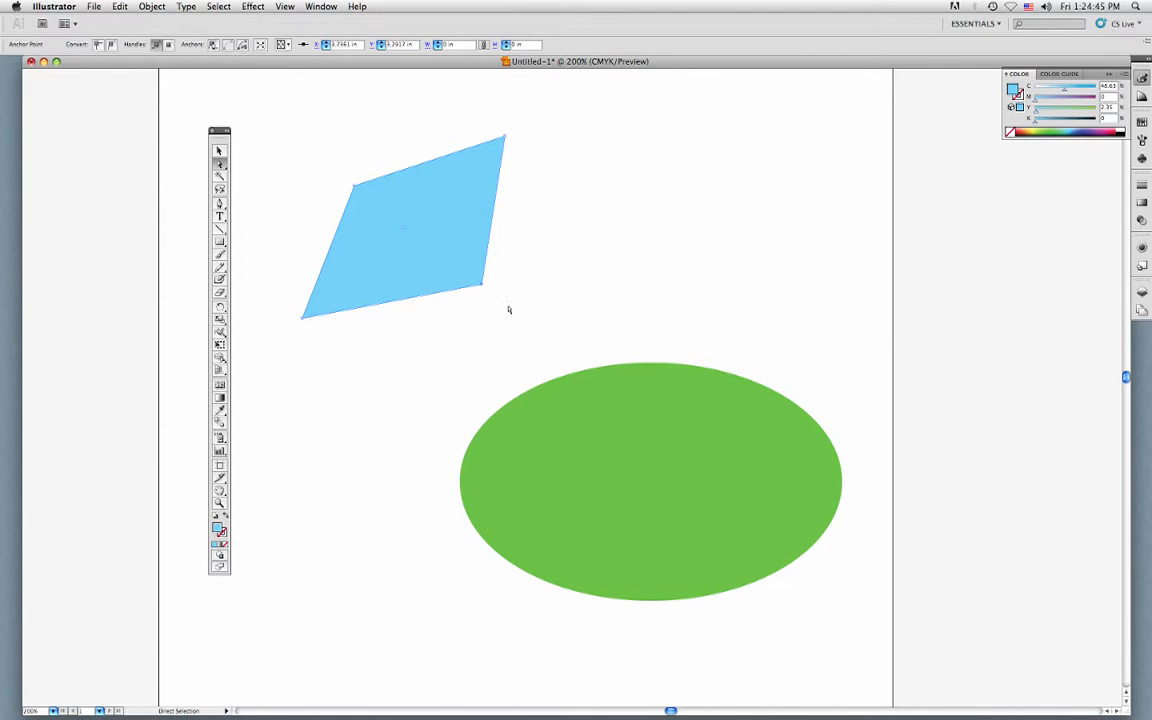
- Select both right-hand anchor points of the blue shape, shift them together up and to the left, and deselect the shape
left_click_drag(550, 113, 458, 325)
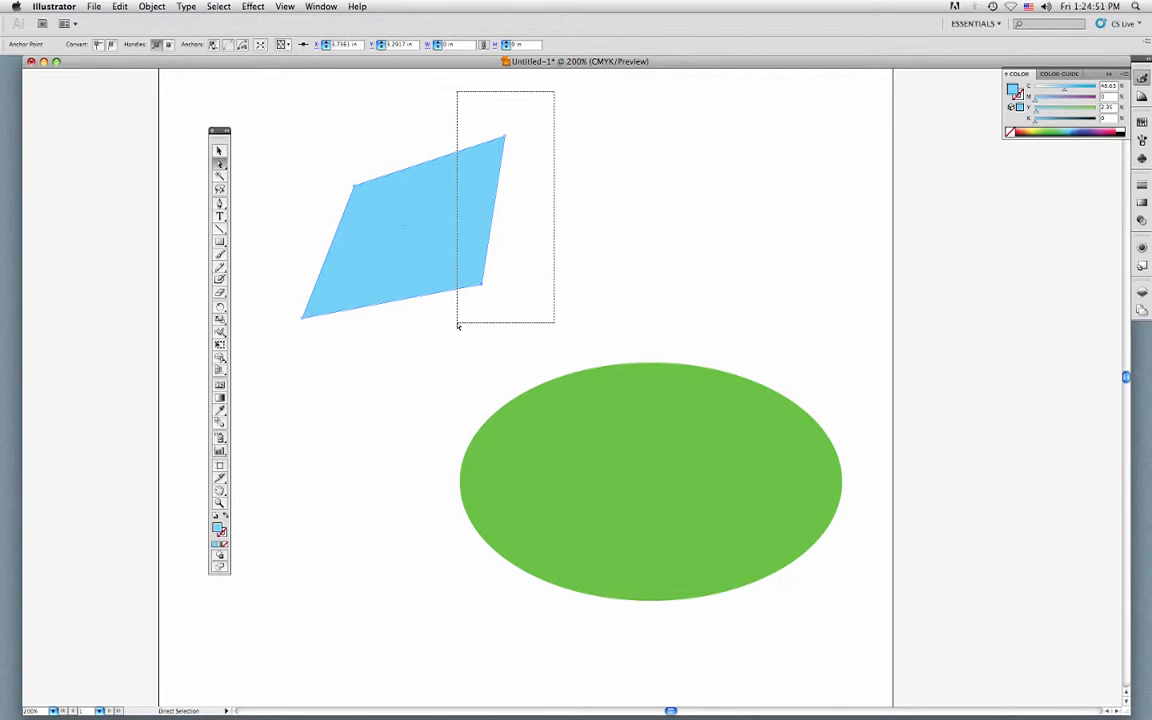
left_click_drag(458, 325, 458, 326)
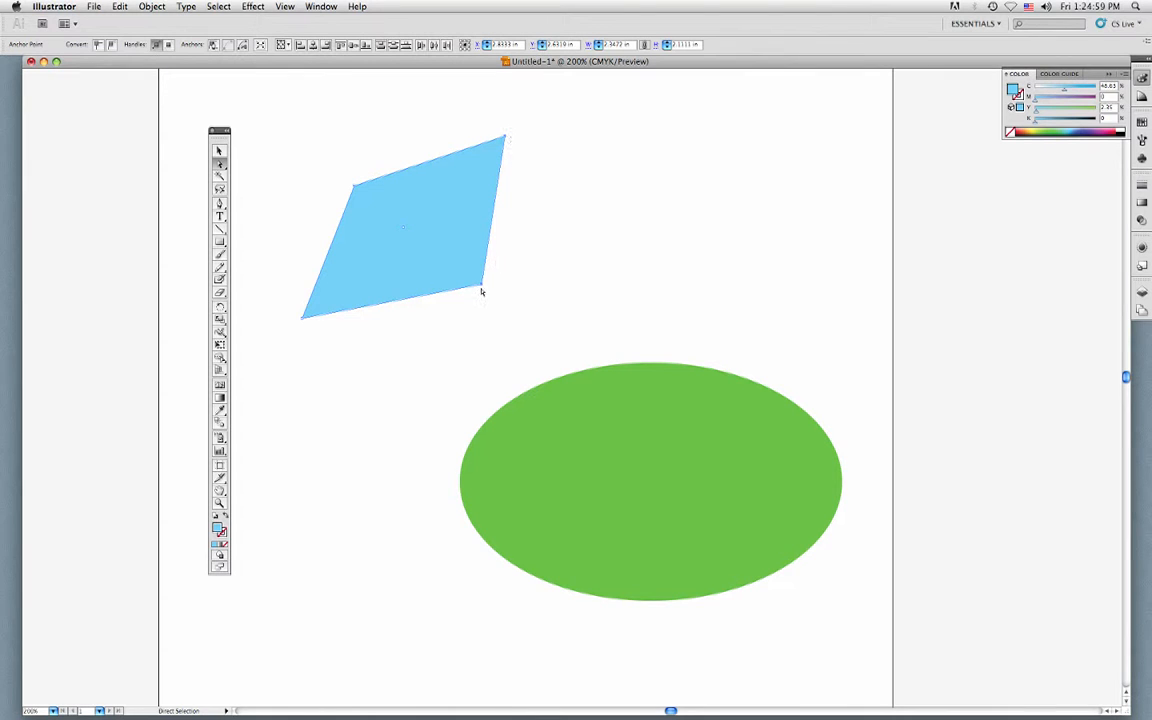
left_click_drag(483, 287, 447, 252)
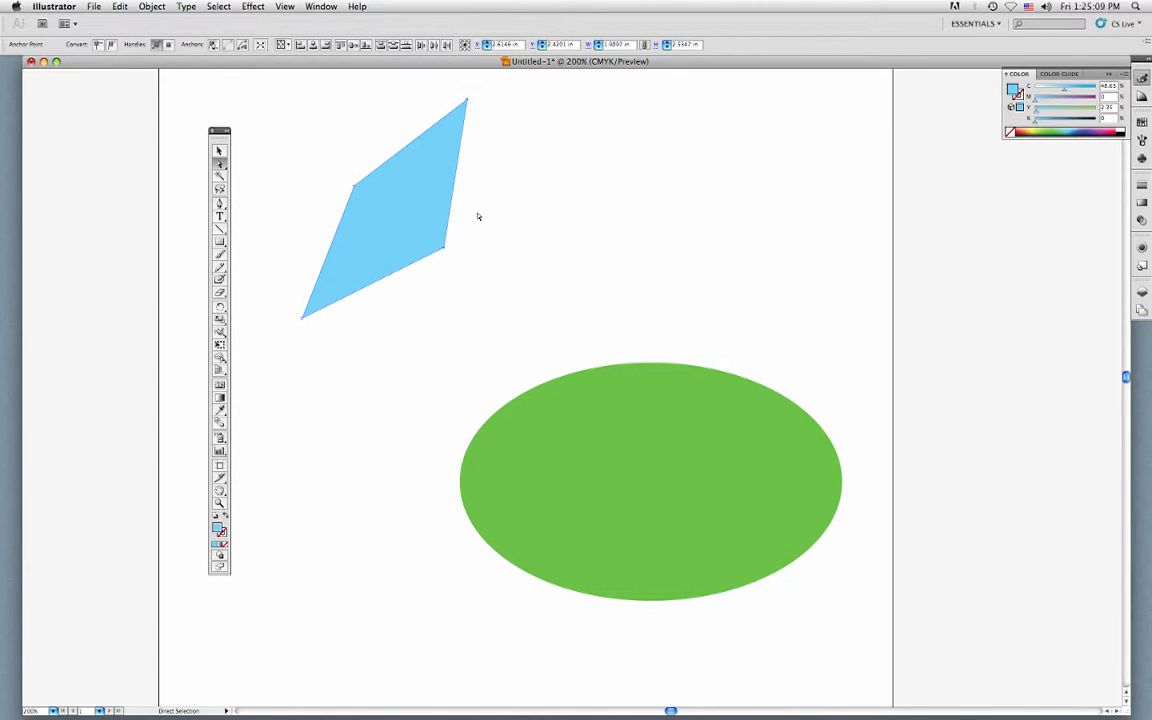
left_click(548, 227)
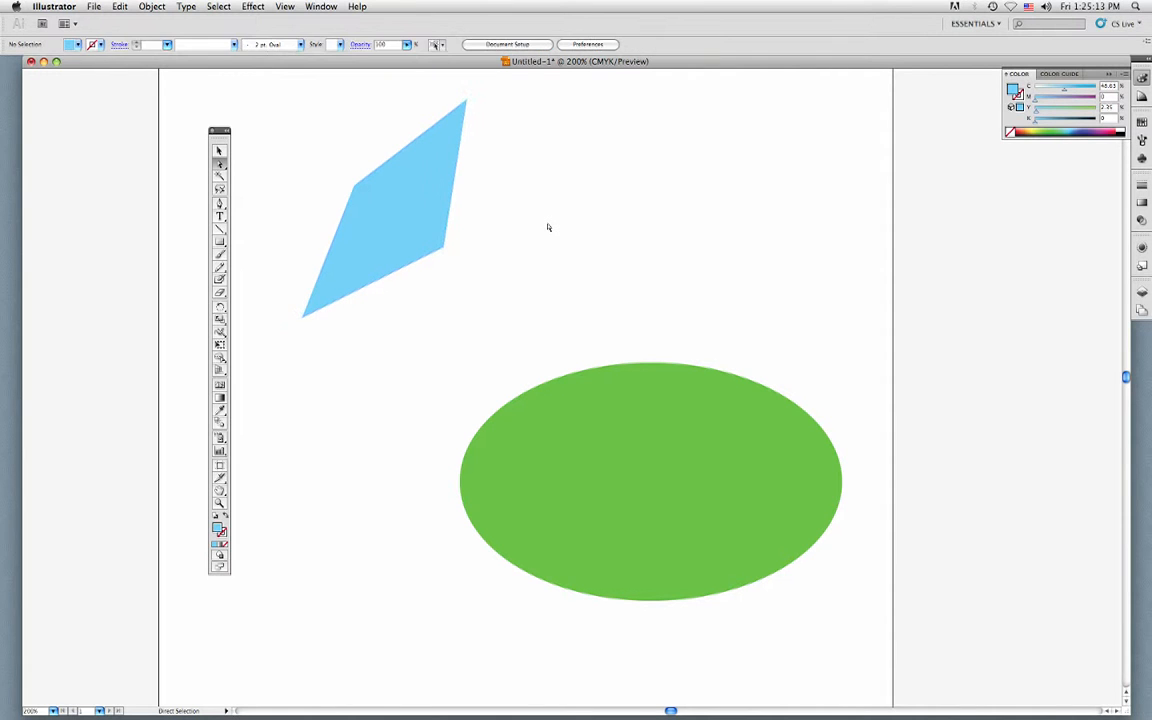
- Reshape the green ellipse's top into a pointed notch by tilting the top anchor's handles and raising the left handle independently
key("space")
left_click_drag(619, 388, 506, 237)
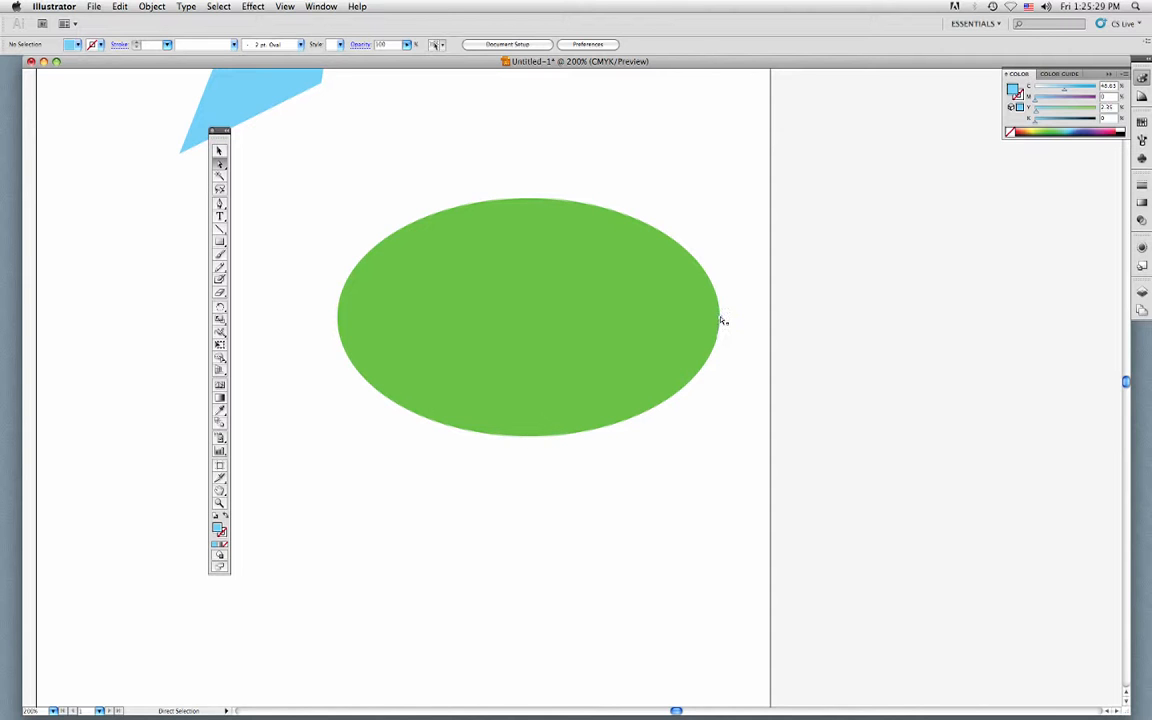
left_click(530, 200)
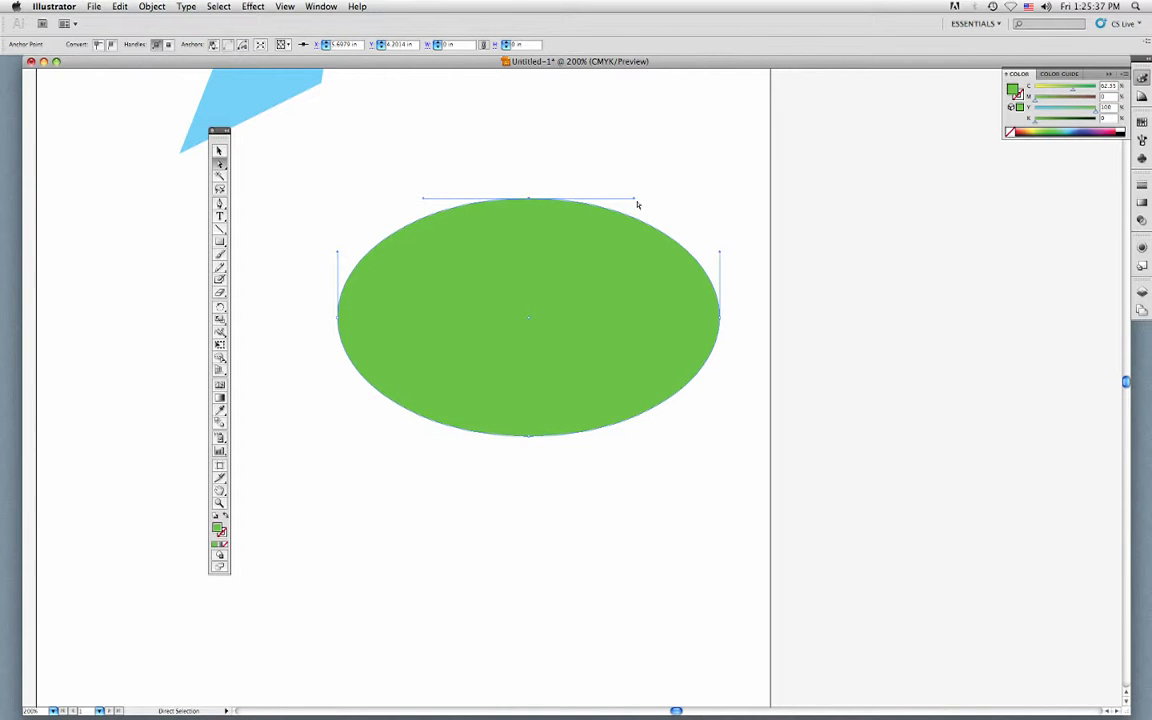
left_click_drag(634, 202, 624, 147)
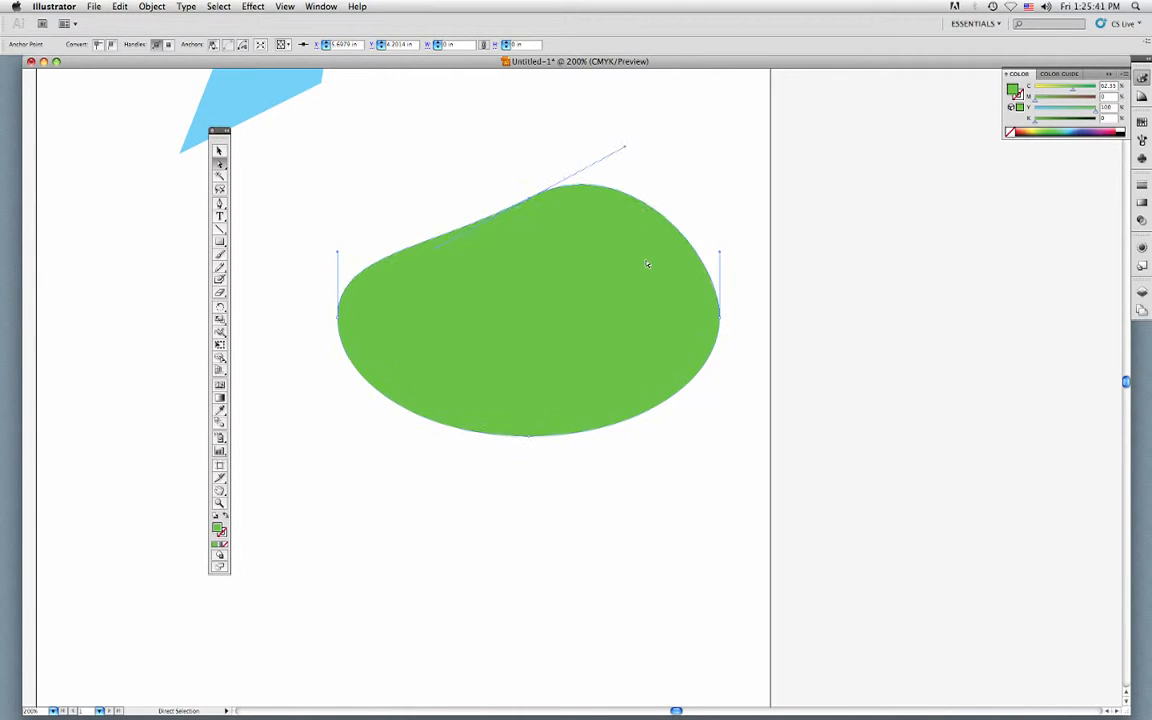
left_click_drag(436, 252, 441, 310)
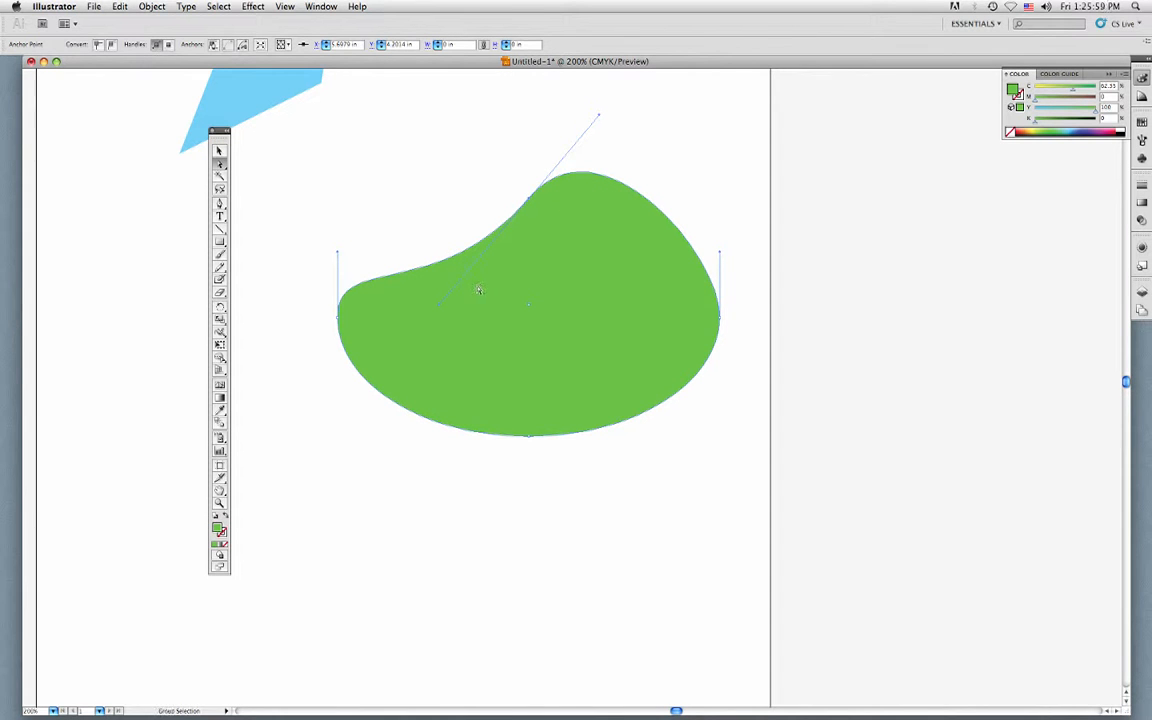
left_click_drag(440, 309, 388, 82)
- Fill the notched shape with red and refine it into a rounded heart by adjusting its side curves and lowering its bottom anchor point
key("super+minus")
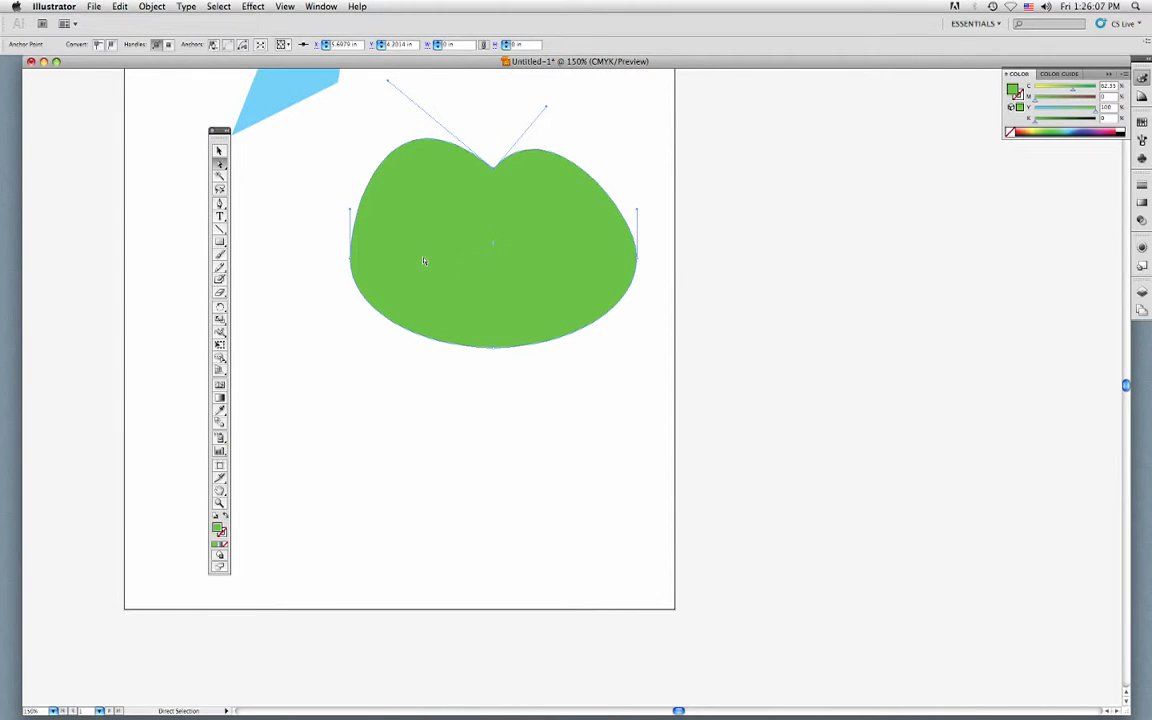
left_click(1017, 131)
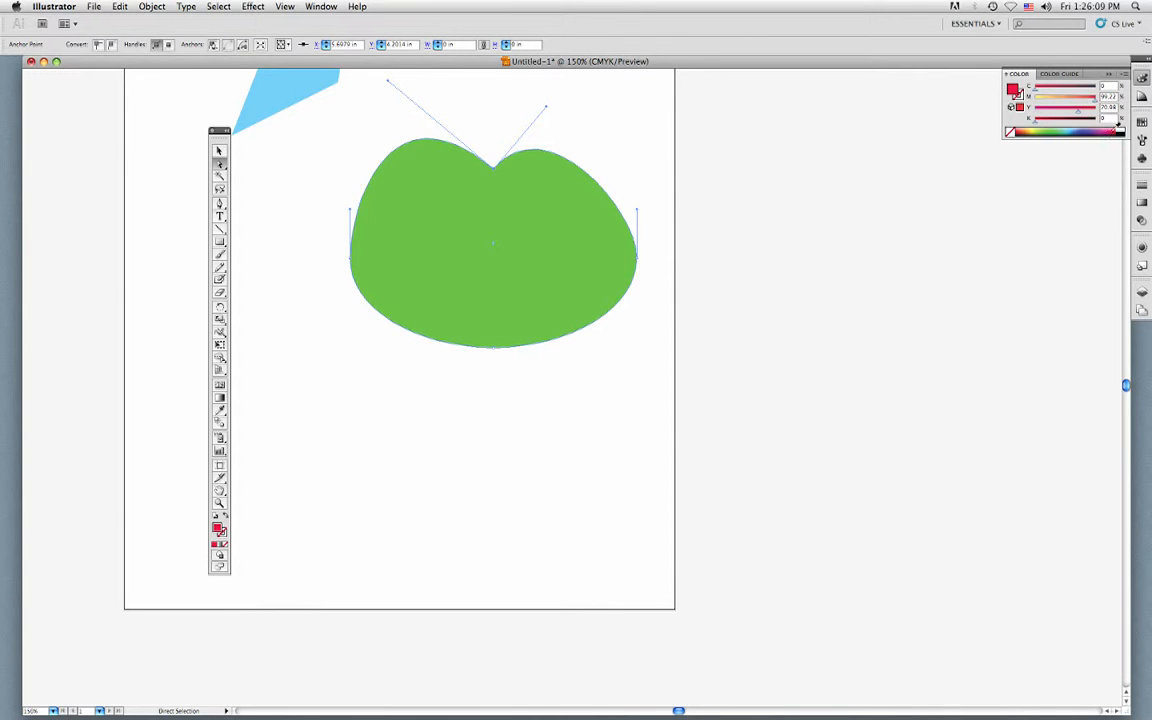
left_click_drag(350, 255, 342, 258)
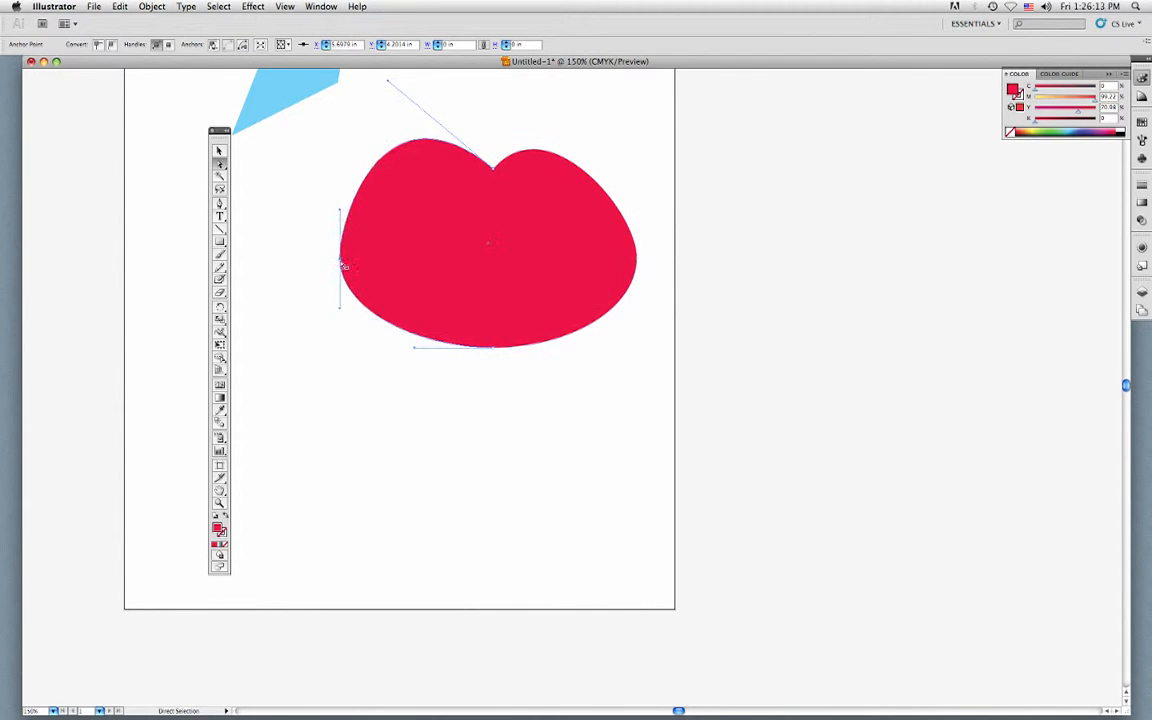
left_click(427, 362)
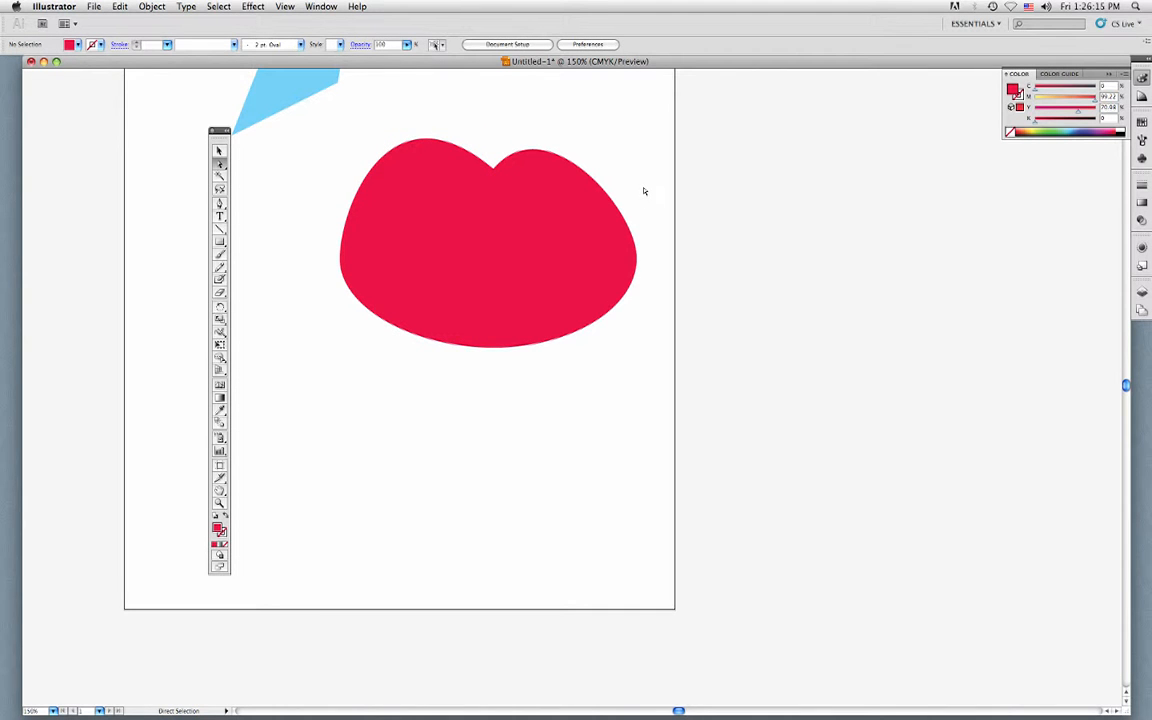
mouse_move(592, 178)
left_mouse_down()
mouse_move(617, 149)
mouse_move(620, 183)
mouse_move(619, 171)
mouse_move(589, 172)
mouse_move(594, 136)
mouse_move(594, 172)
left_mouse_up()
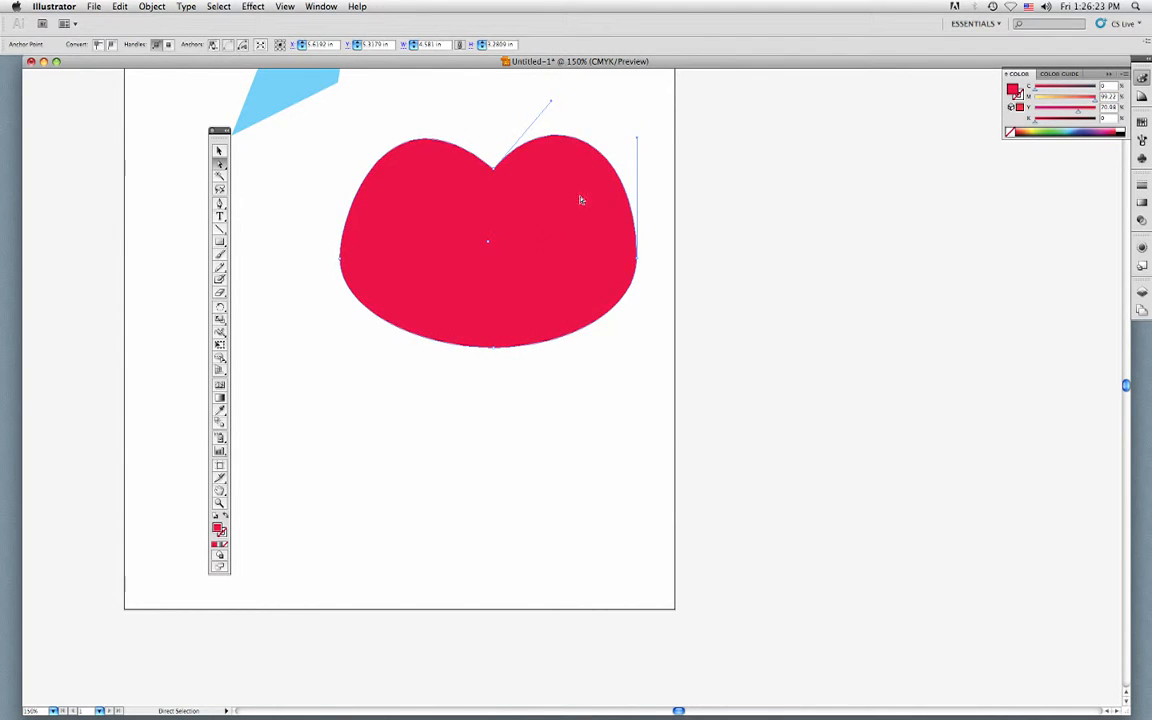
left_click_drag(493, 348, 495, 379)
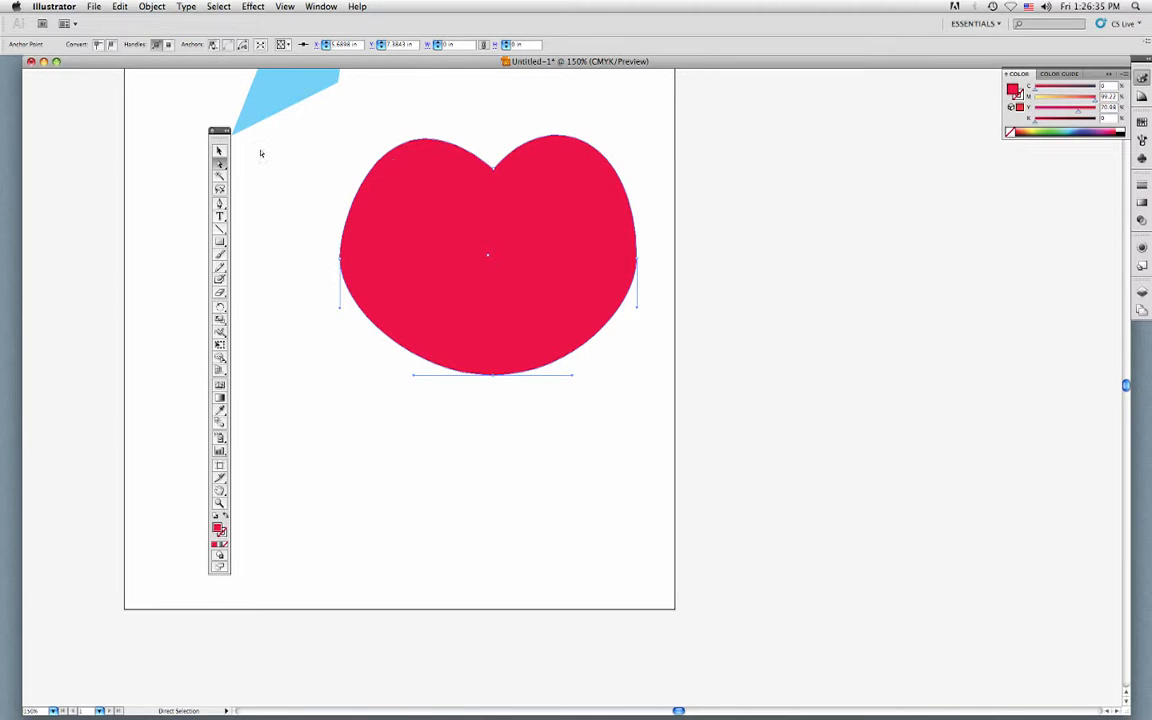
- Scale the red heart to about 2.77 by 2.24 in just below the blue shape and rotate it slightly counterclockwise
left_click(220, 151)
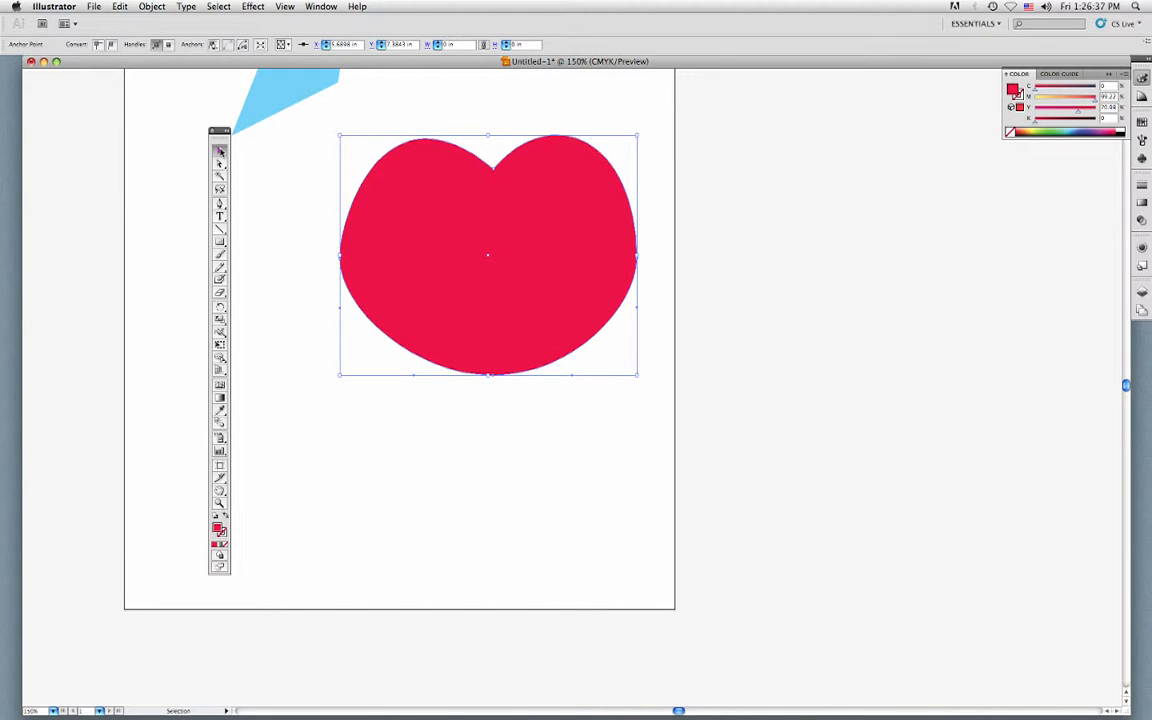
left_click_drag(340, 135, 457, 230)
left_click_drag(525, 275, 364, 145)
left_click_drag(403, 170, 462, 302)
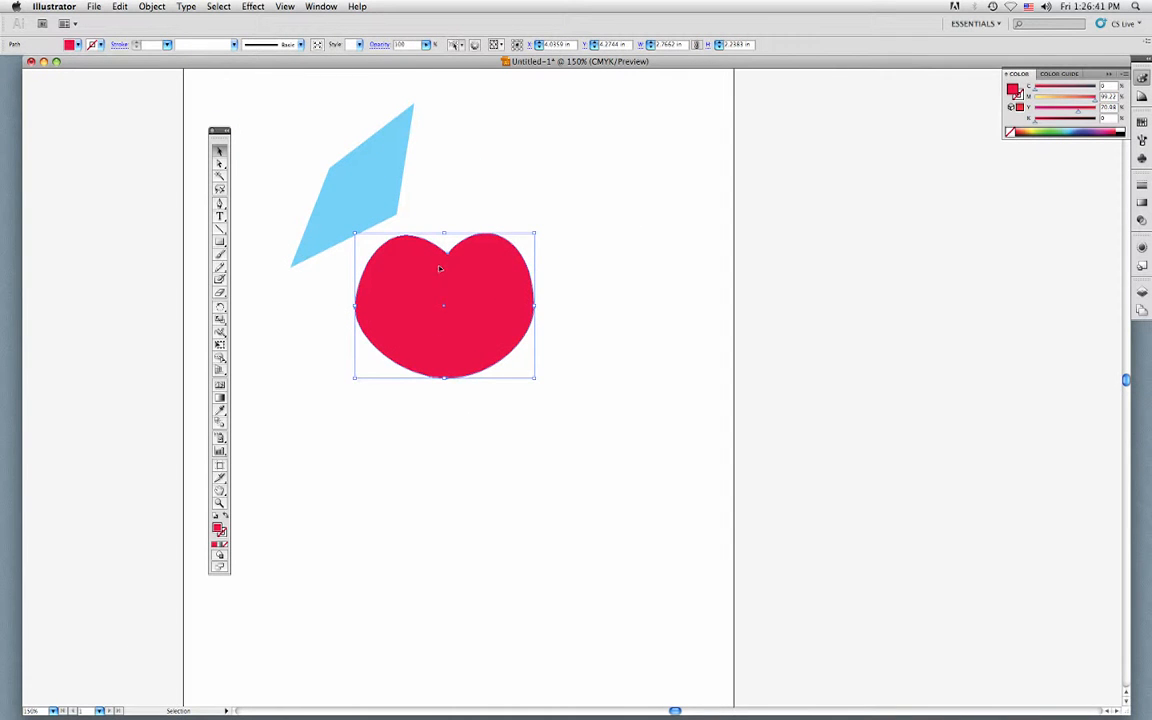
left_click_drag(540, 234, 531, 208)
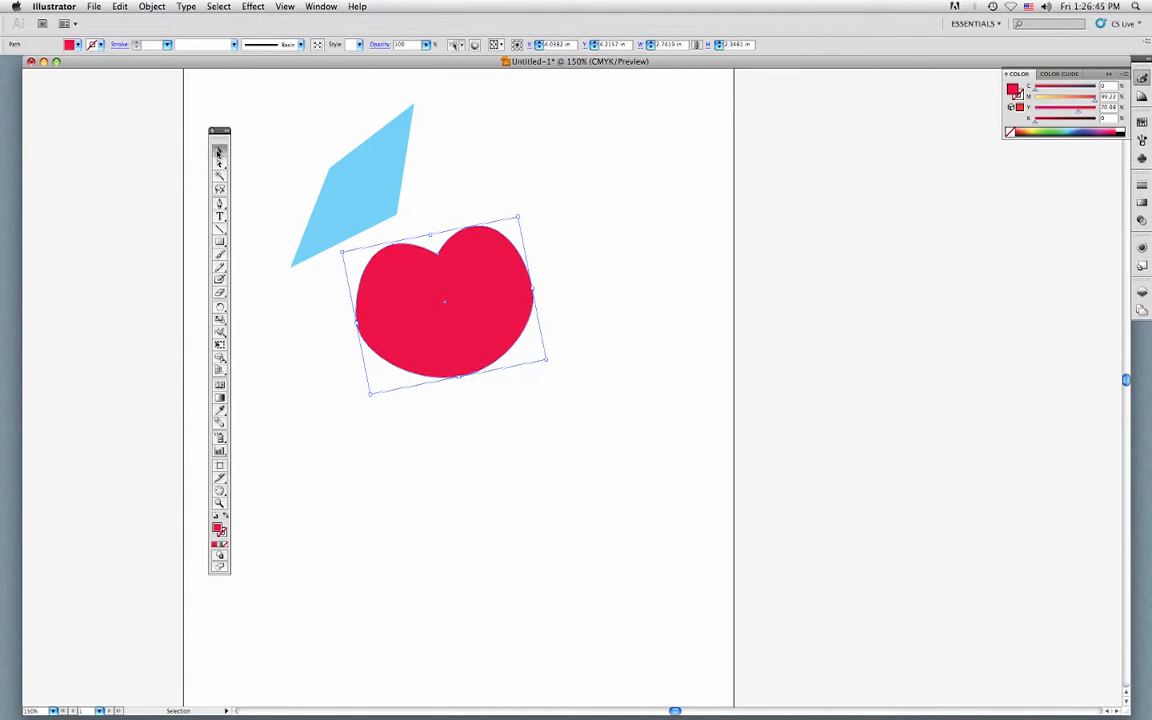